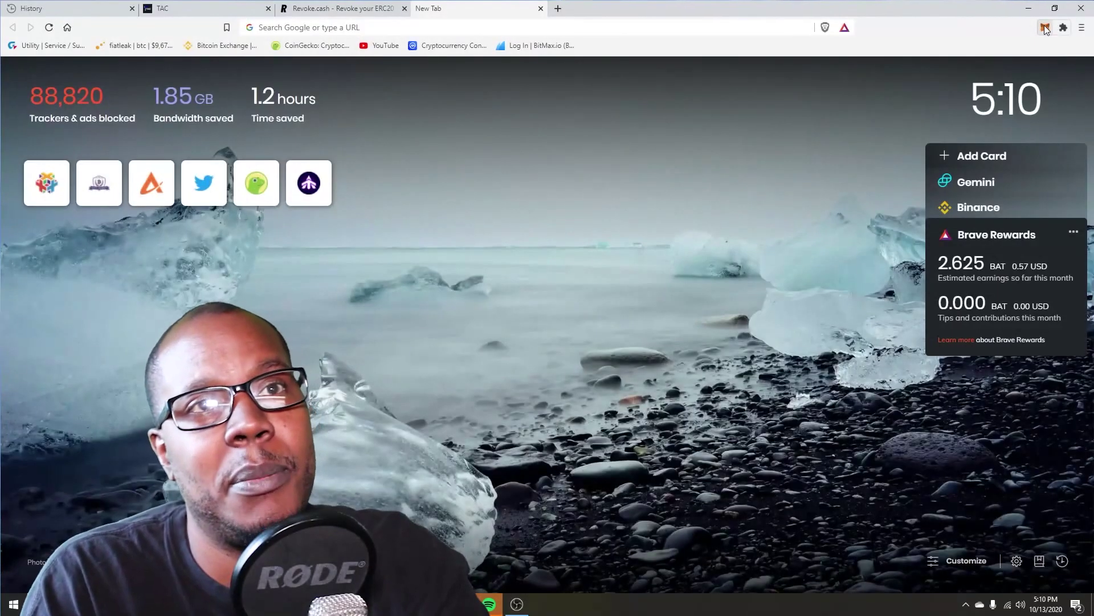
Open the Teacher wallet in MetaMask and view the AGI token page, which shows a 0 AGI balance.
left_click(1045, 27)
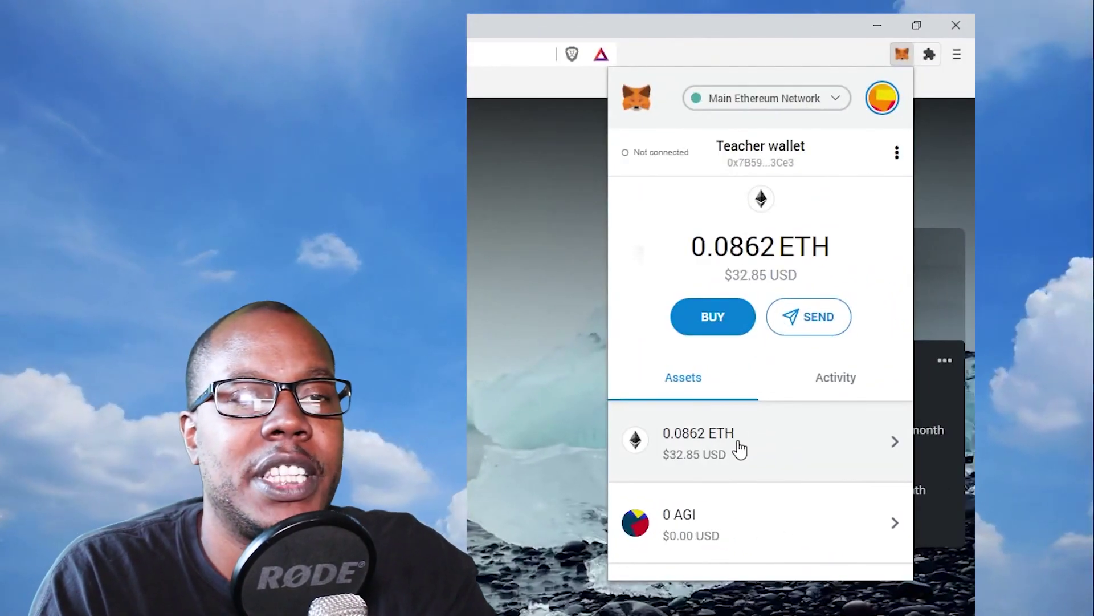
scroll(740, 449, "down", 10)
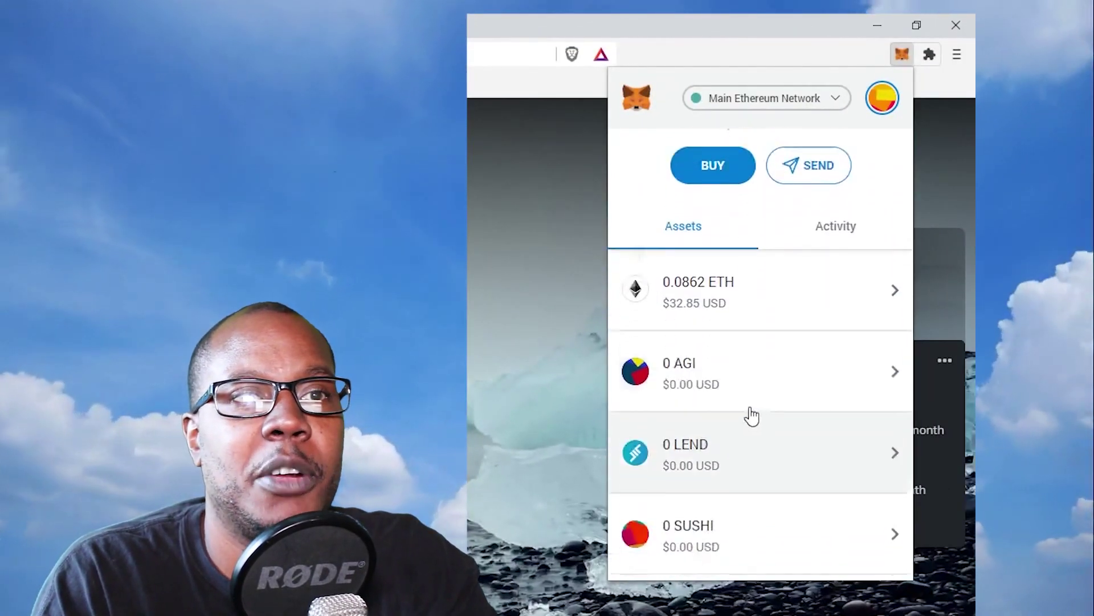
scroll(814, 392, "up", 6)
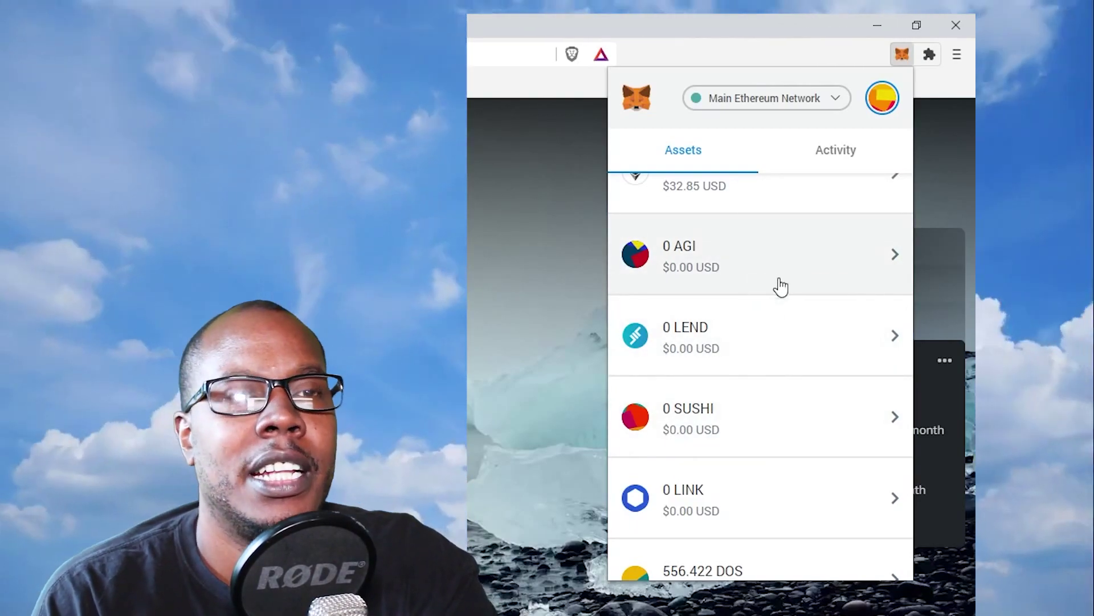
scroll(747, 388, "down", 1)
scroll(739, 362, "down", 5)
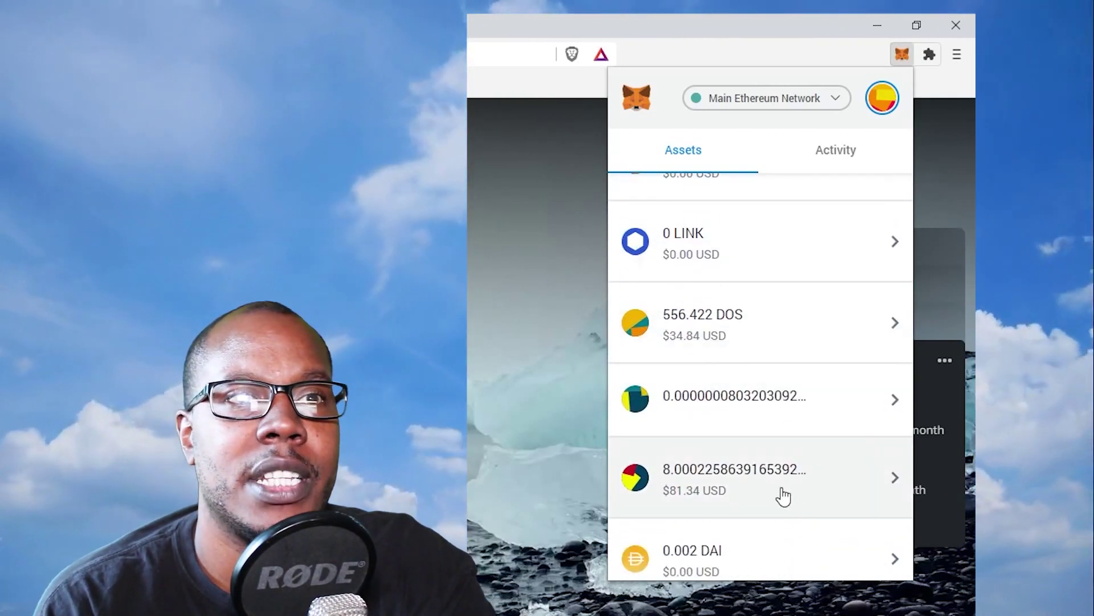
scroll(772, 349, "up", 5)
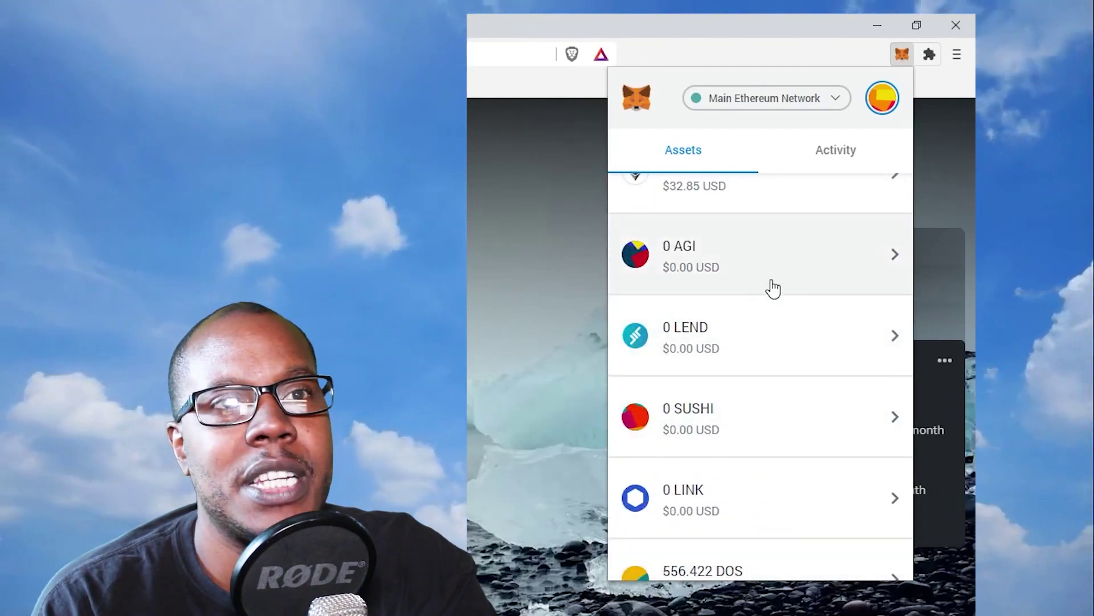
left_click(771, 273)
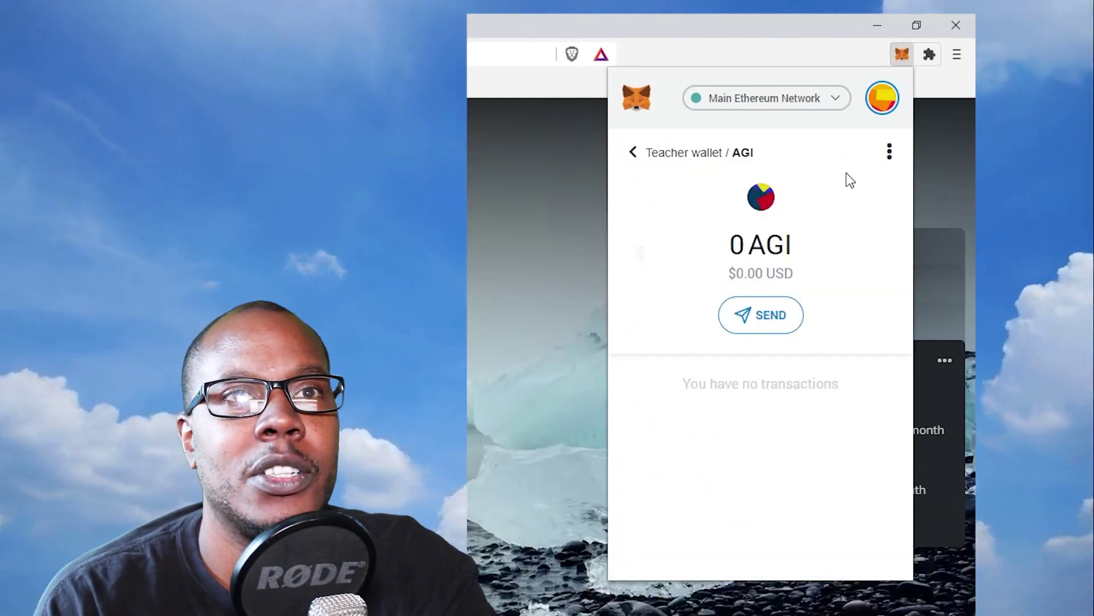
Hide the AGI token from the wallet's assets and confirm it.
left_click(890, 160)
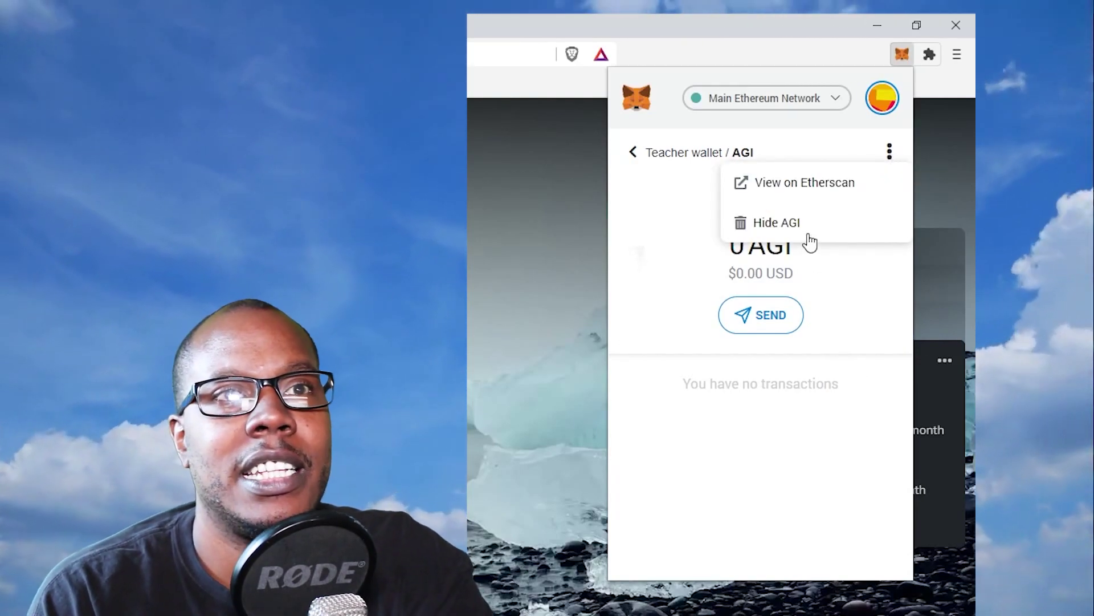
left_click(802, 226)
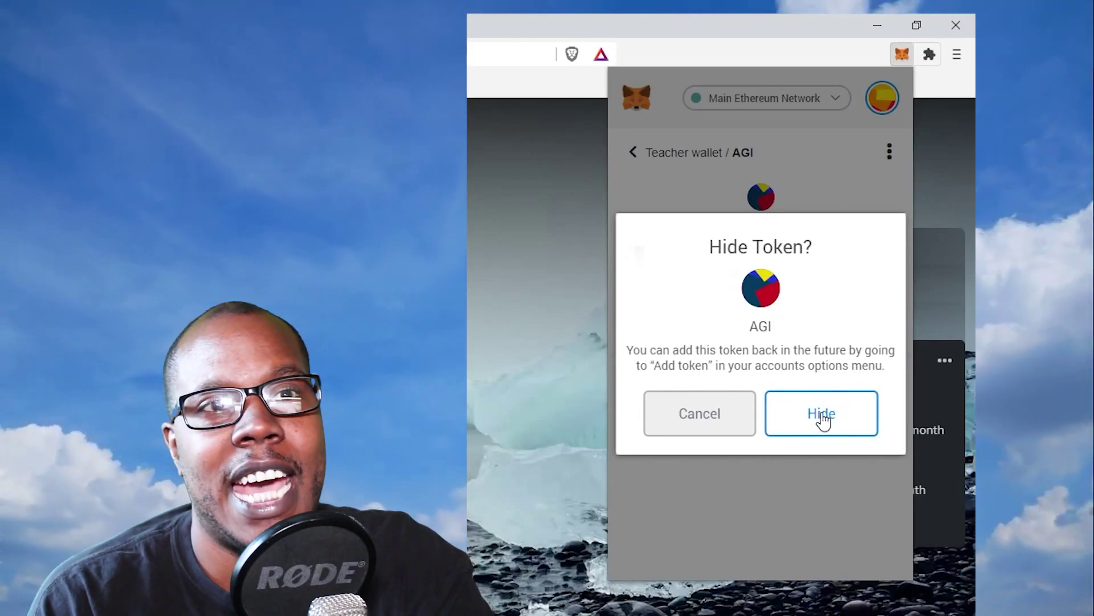
left_click(821, 415)
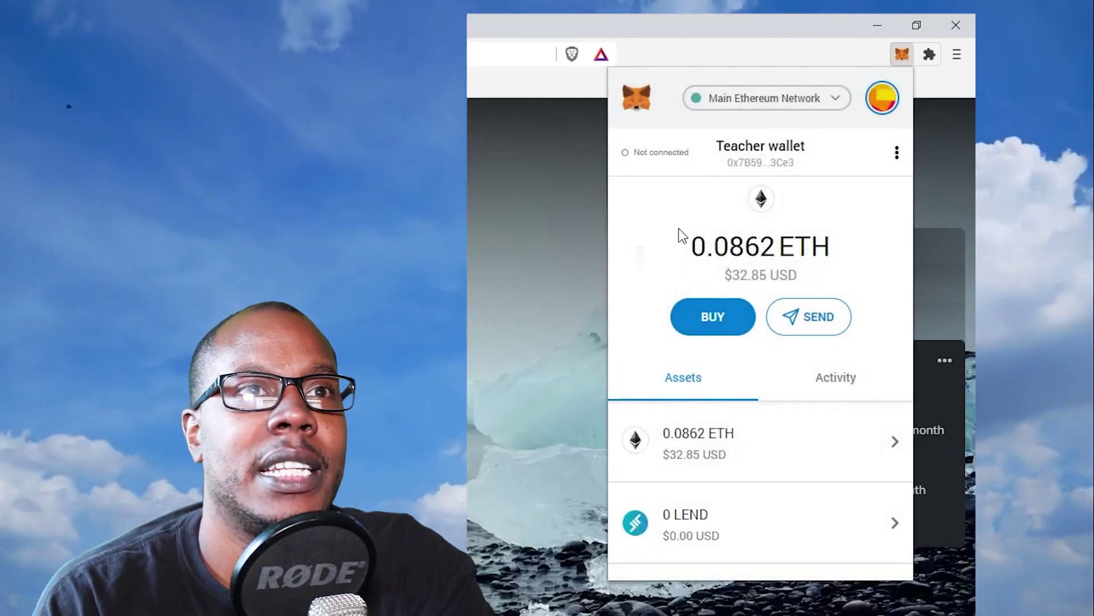
Hide the SUSHI token from the Teacher wallet's assets and confirm the prompt.
scroll(758, 369, "down", 6)
scroll(739, 363, "up", 4)
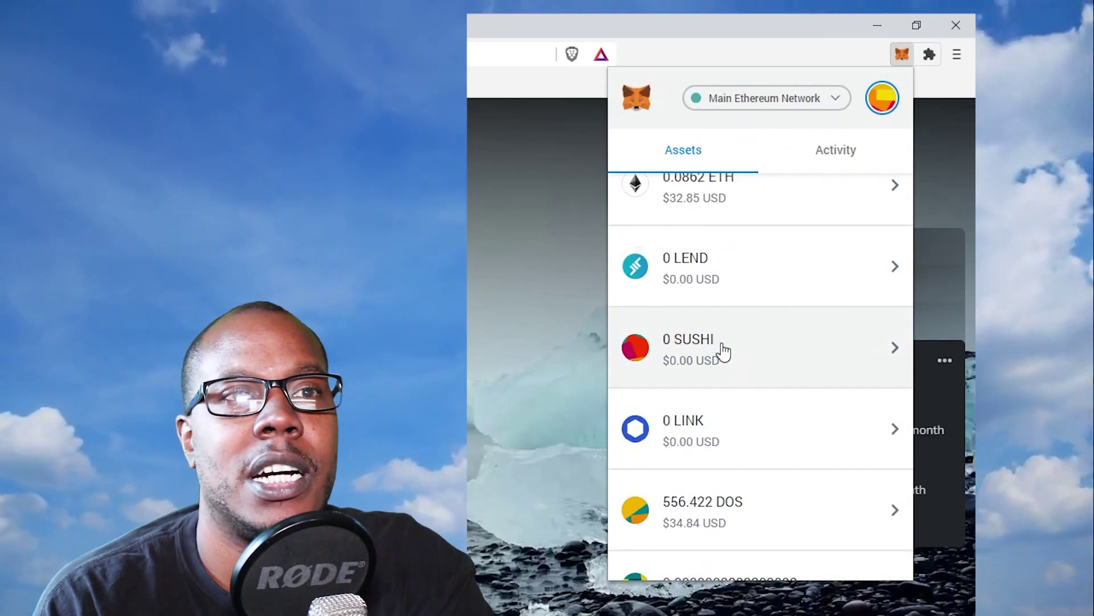
right_click(725, 351)
left_click(723, 331)
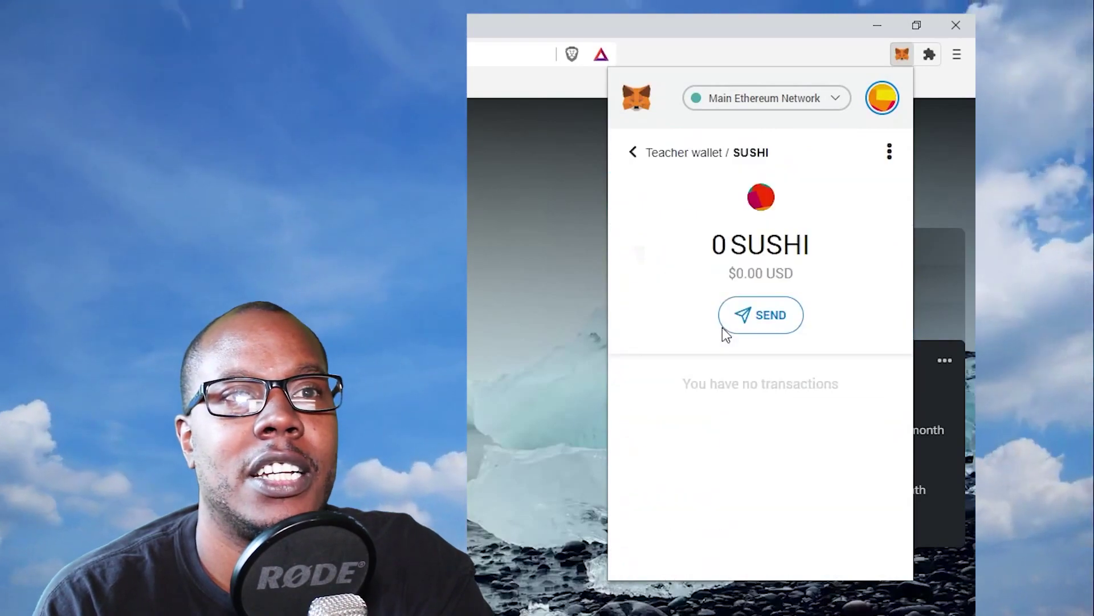
left_click(890, 151)
left_click(808, 231)
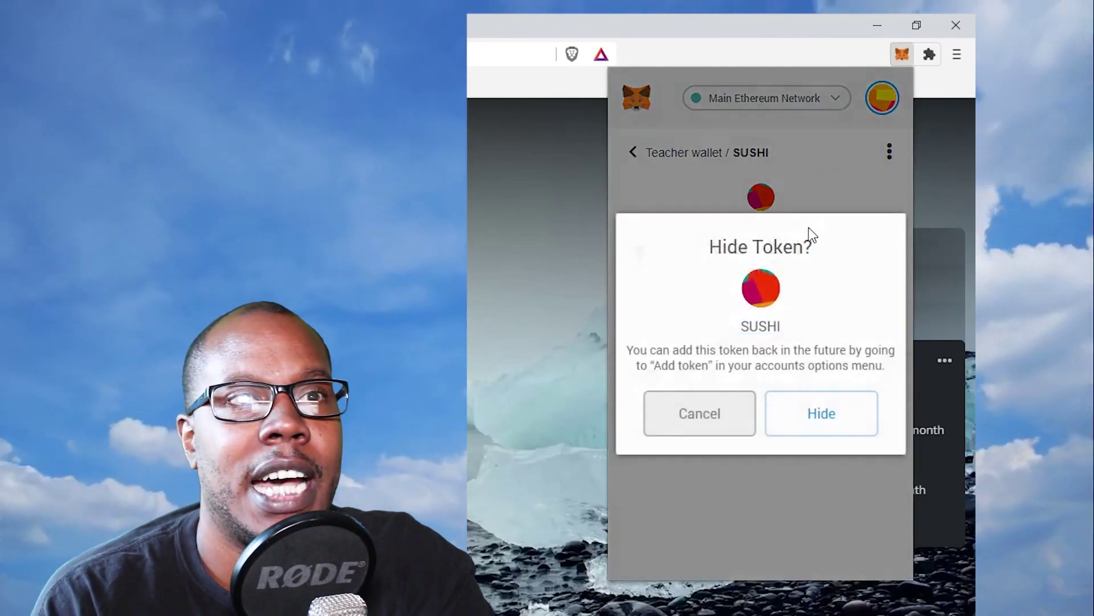
left_click(843, 411)
scroll(736, 354, "down", 5)
scroll(749, 327, "up", 5)
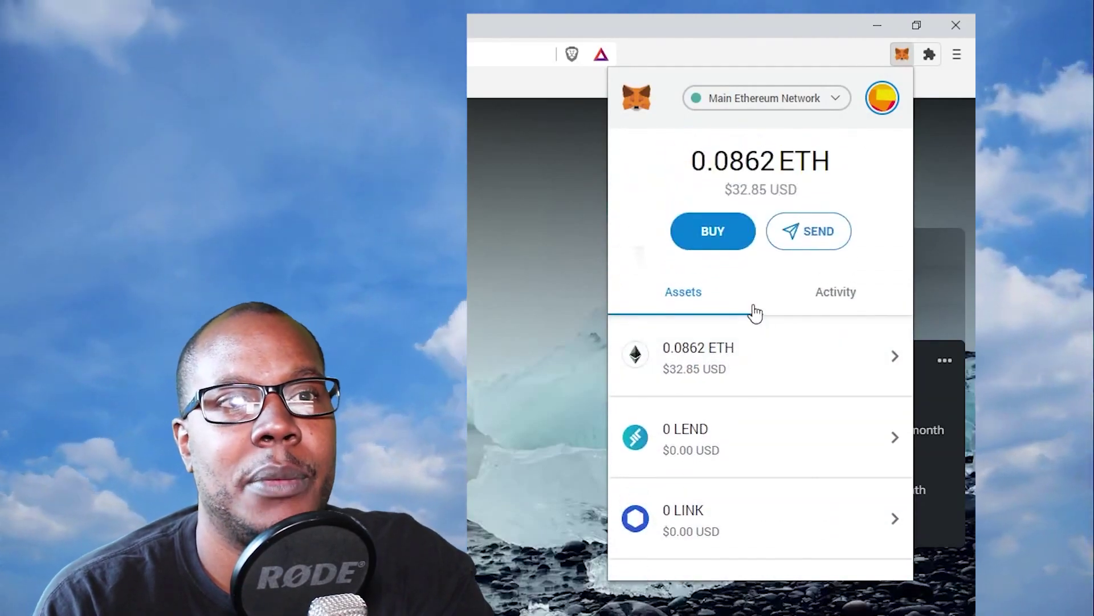
scroll(775, 354, "down", 8)
scroll(798, 342, "up", 4)
scroll(814, 345, "up", 5)
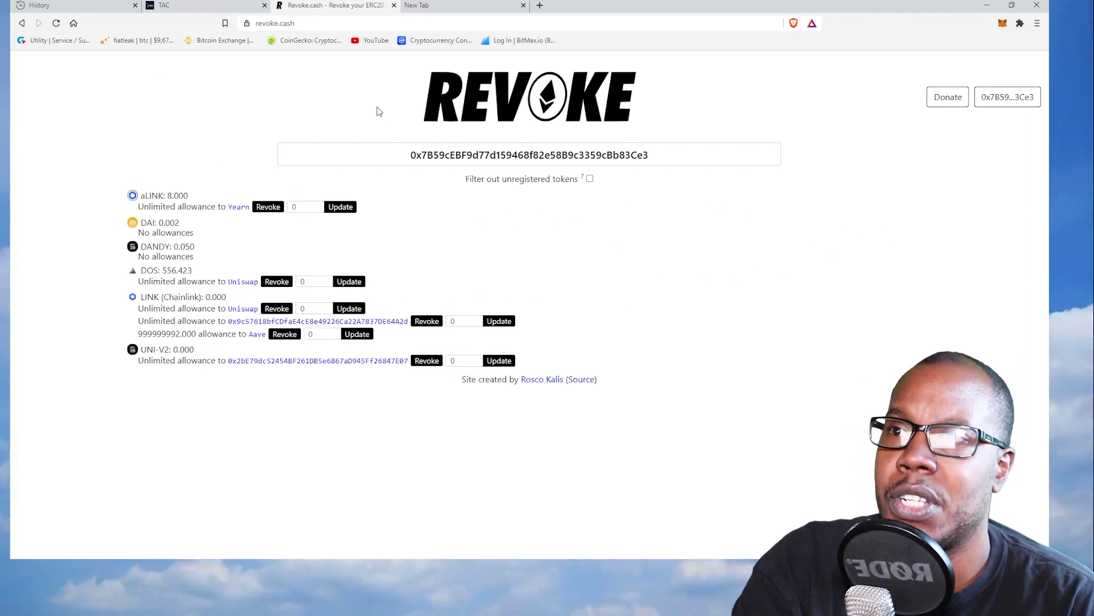
Switch to the Token Allowance Checker (TAC) browser tab.
left_click(211, 4)
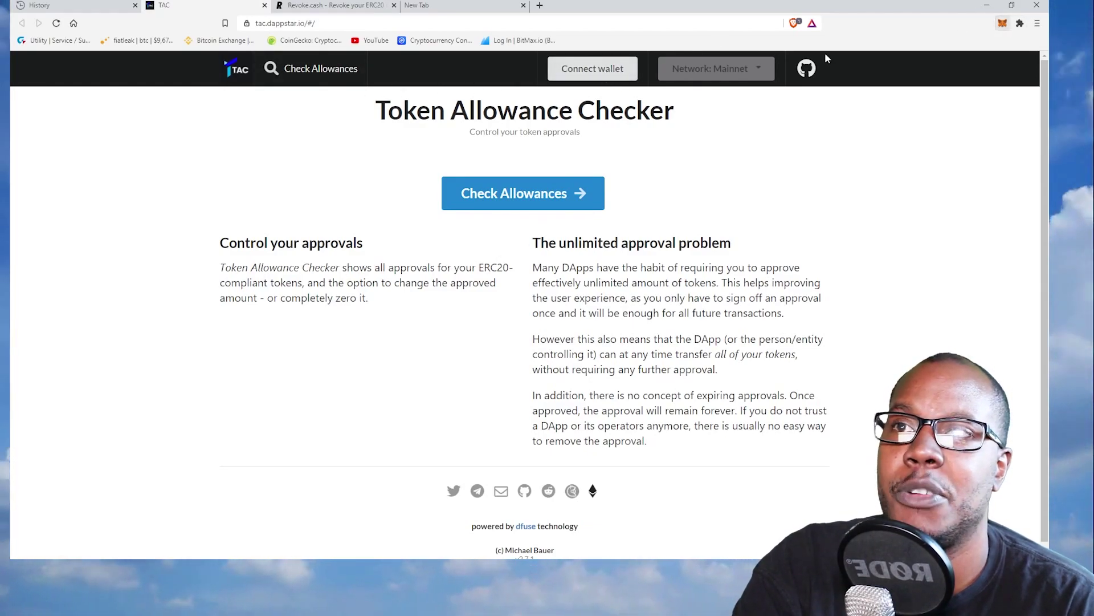
Connect the MetaMask wallet to Token Allowance Checker and run Check Allowances for its address.
left_click(602, 69)
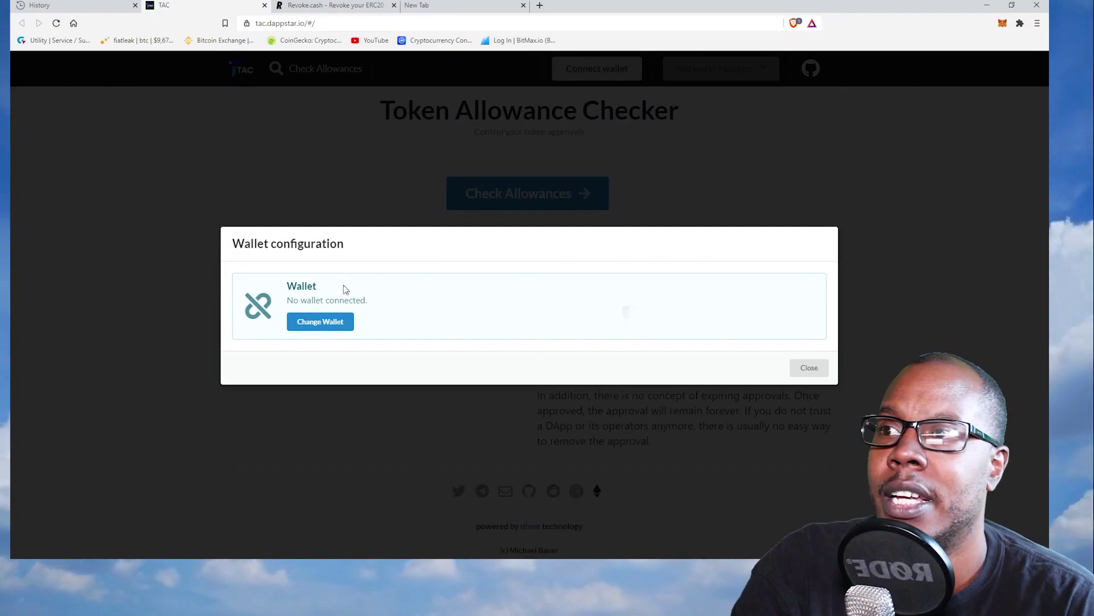
left_click(330, 322)
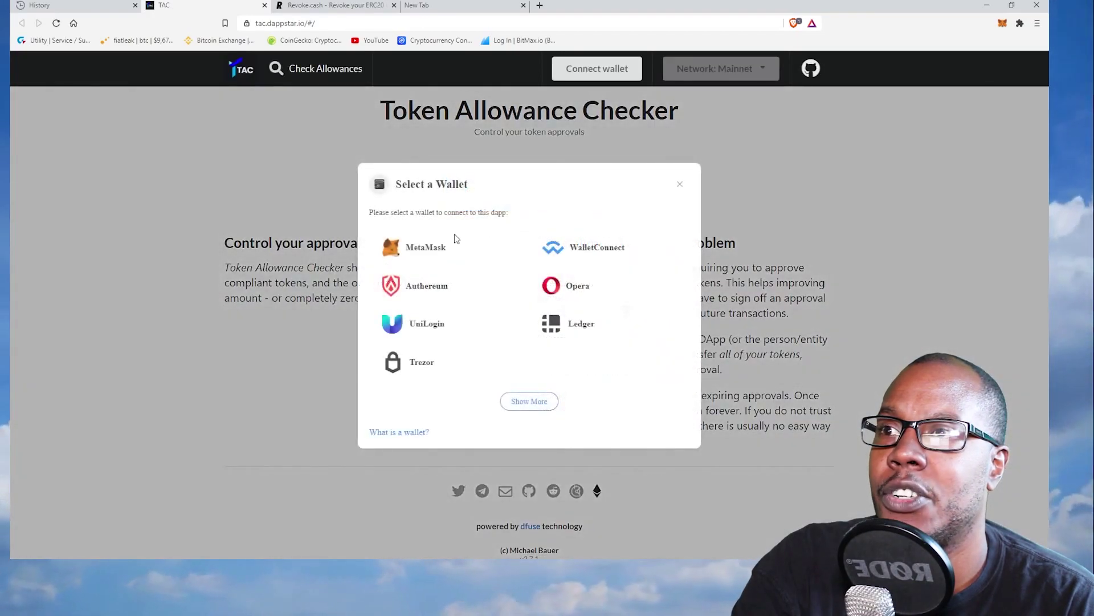
left_click(439, 246)
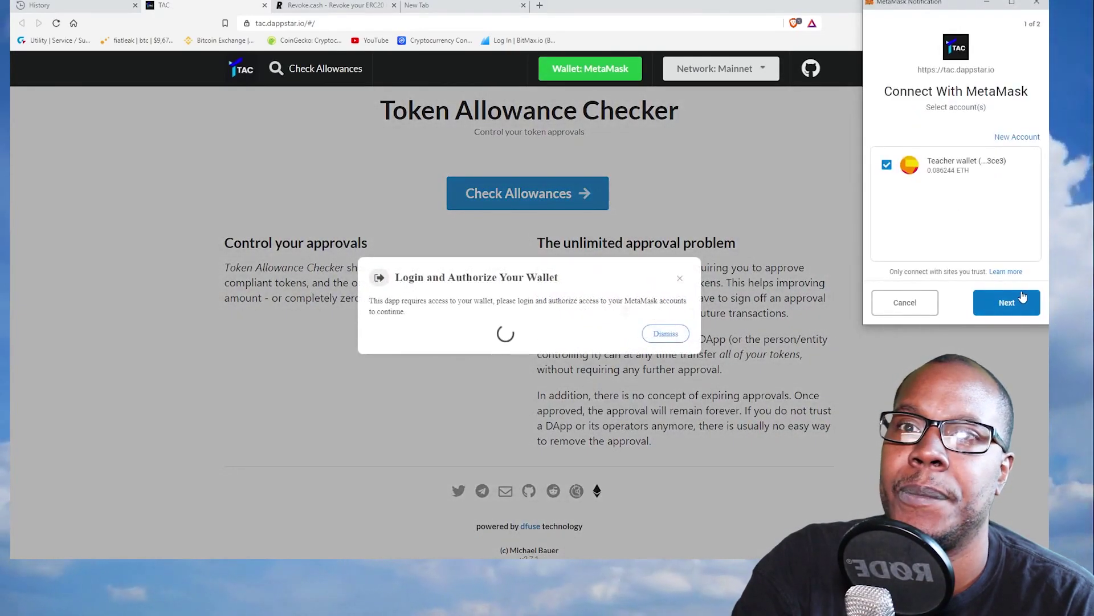
left_click(1017, 306)
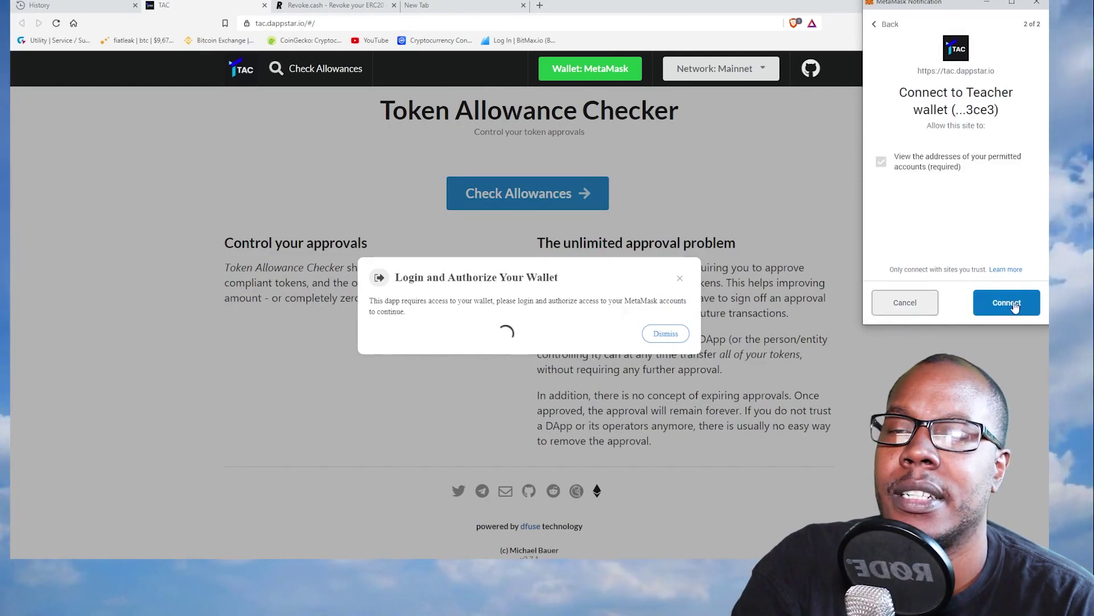
left_click(1006, 302)
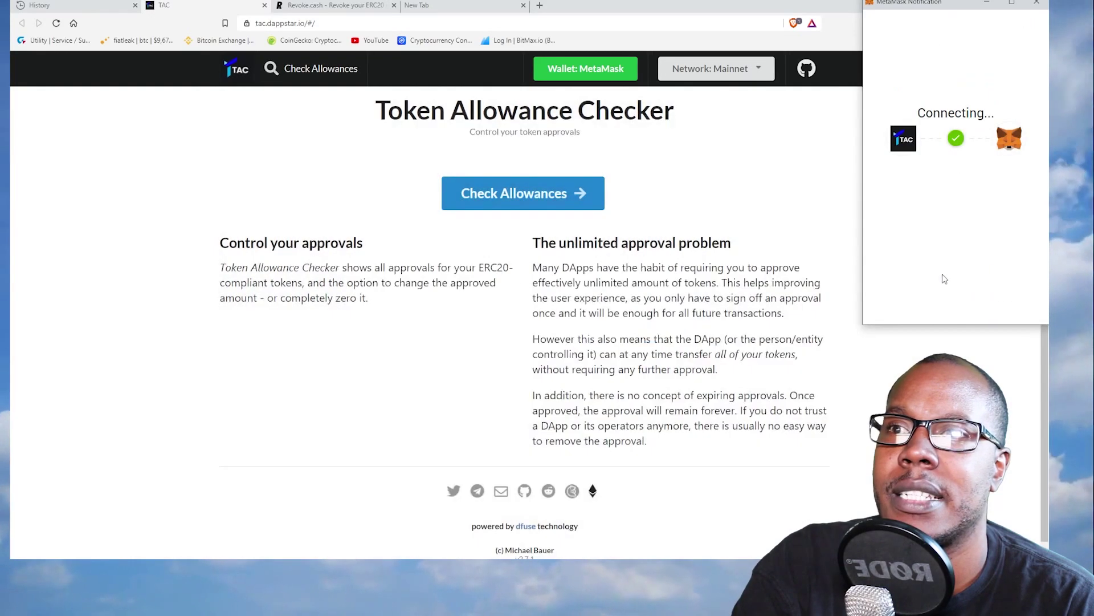
left_click(561, 194)
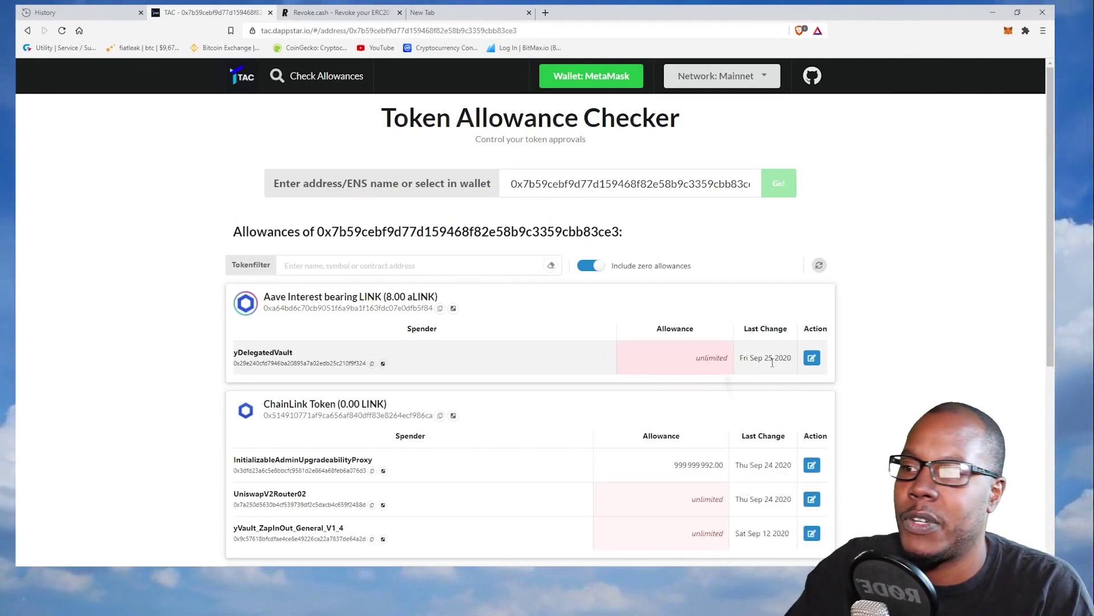
scroll(773, 363, "down", 3)
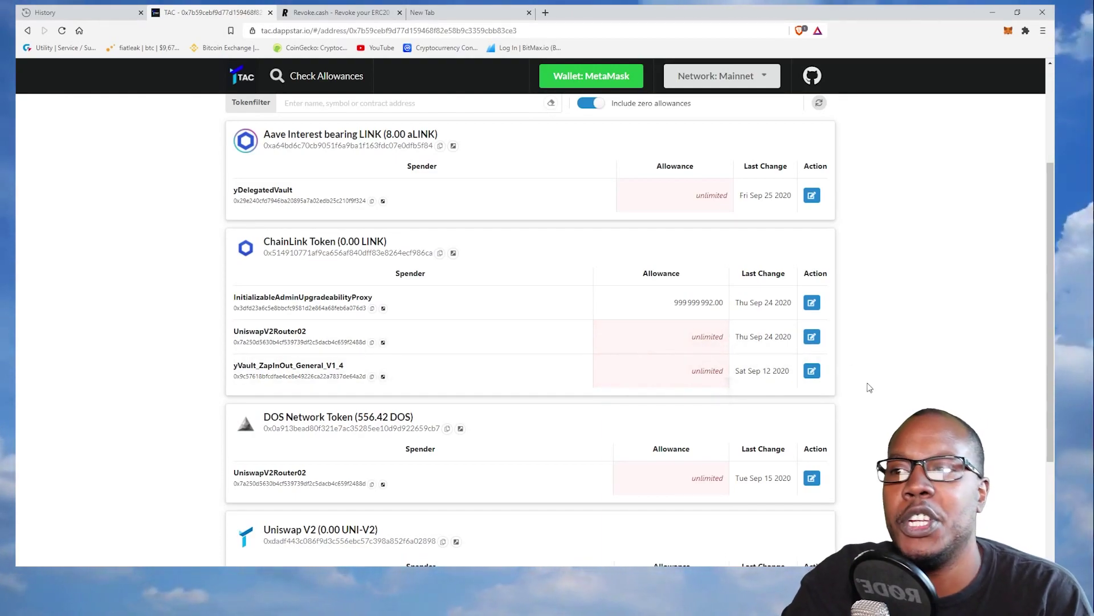
scroll(712, 376, "down", 3)
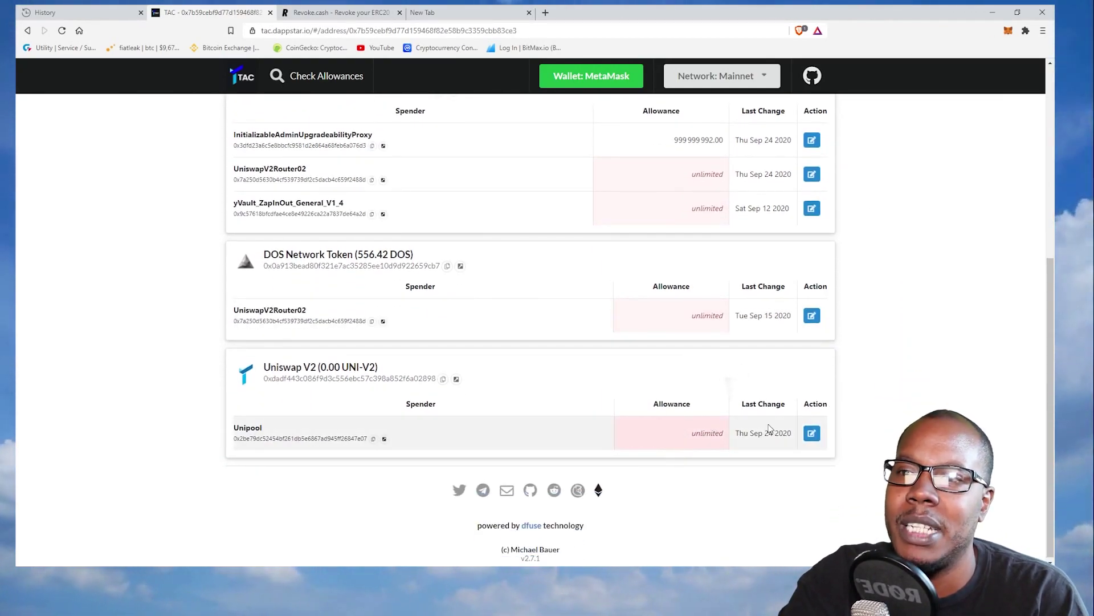
scroll(769, 428, "up", 3)
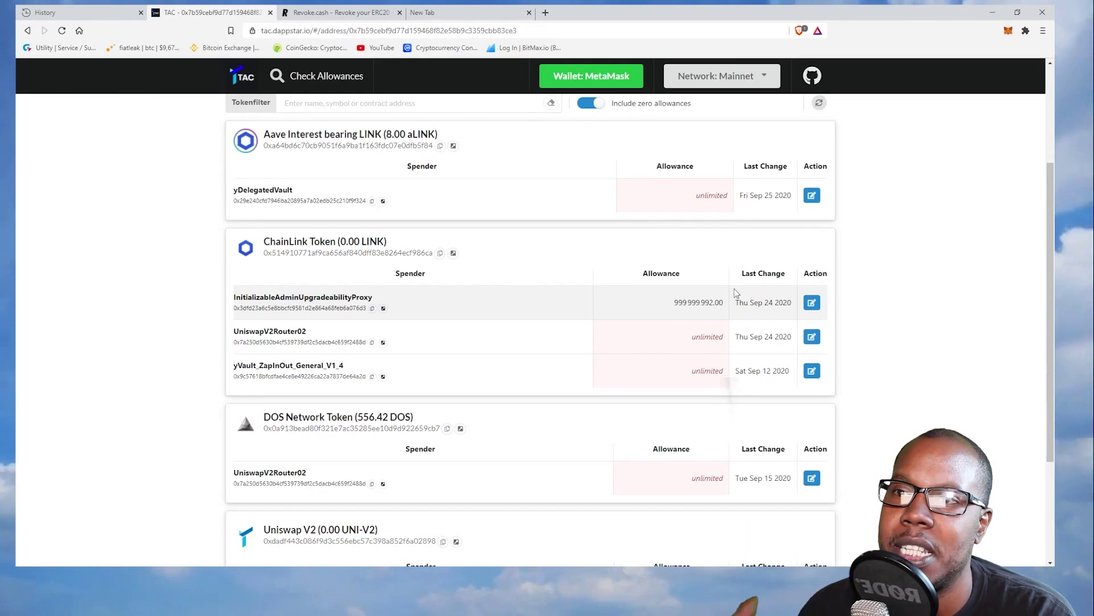
scroll(734, 290, "down", 3)
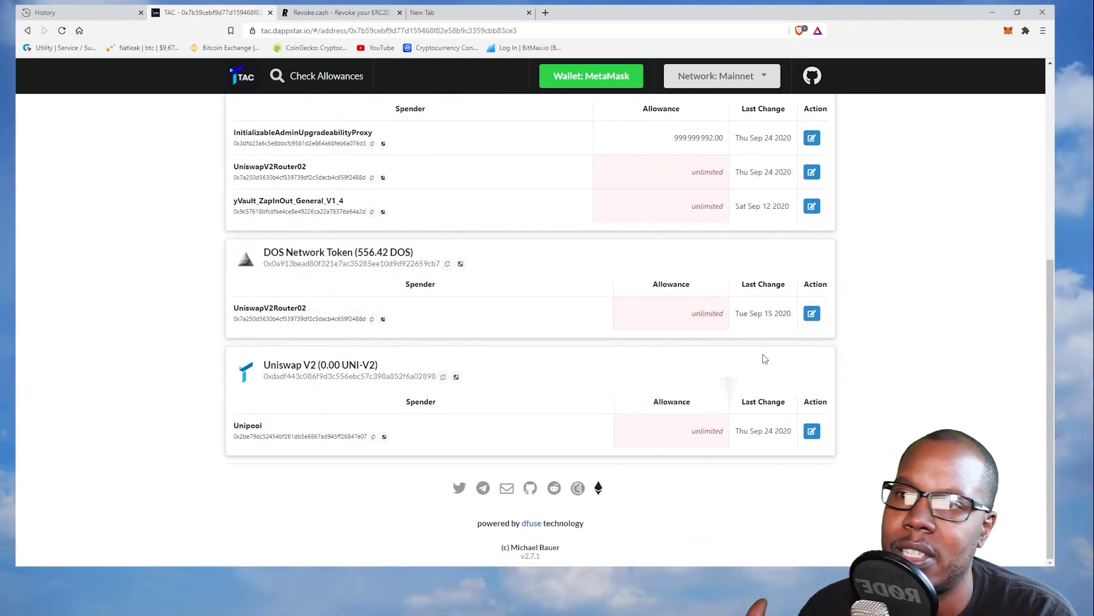
scroll(882, 267, "up", 6)
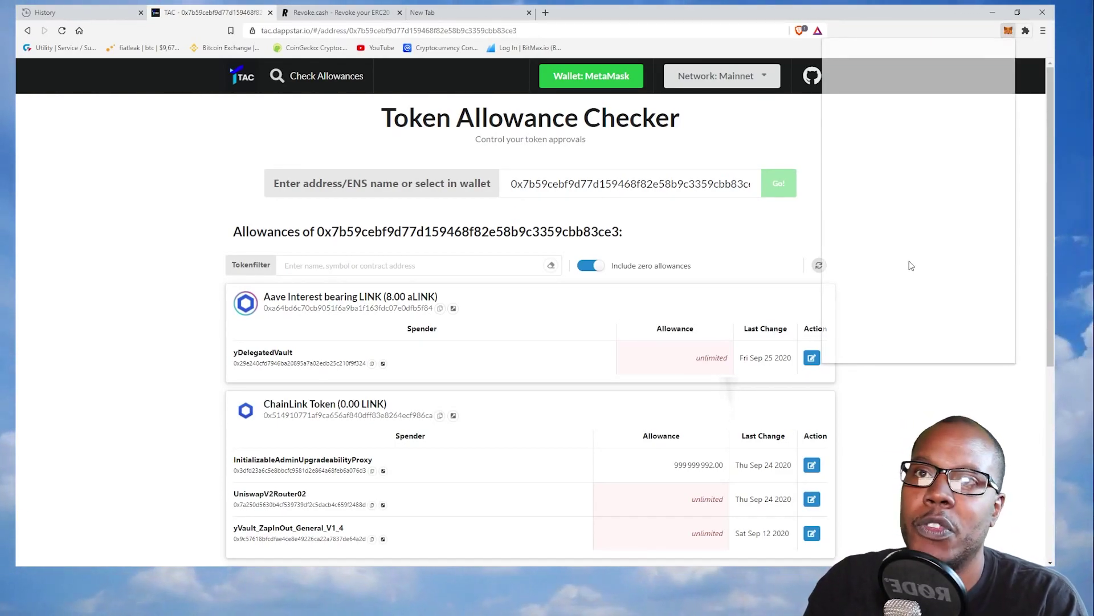
Open MetaMask on the LEND token's options, then dismiss the wallet popup.
left_click(899, 328)
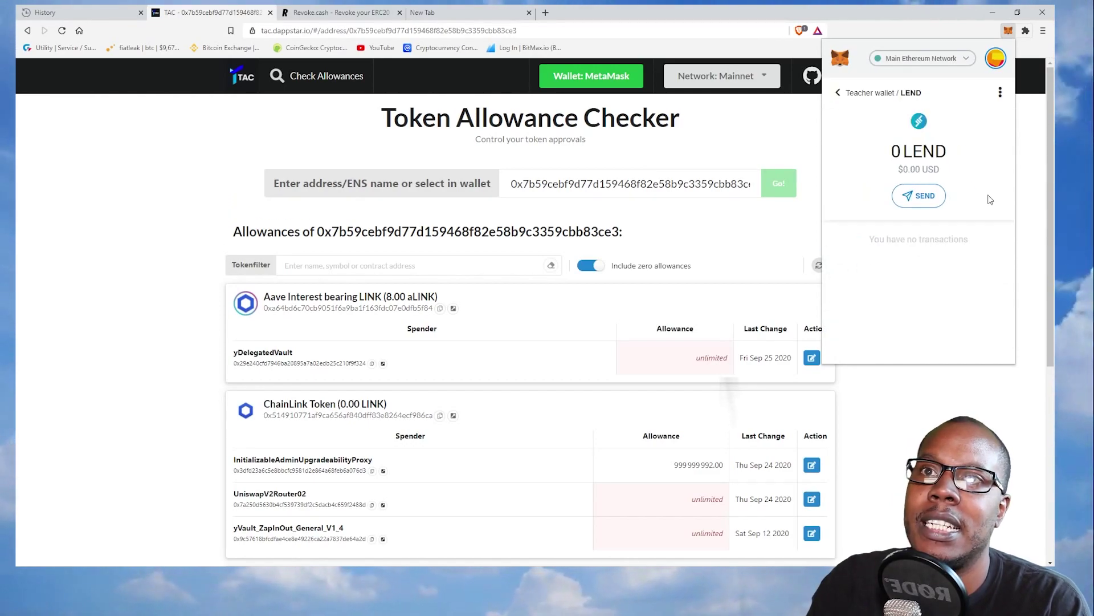
left_click(1000, 92)
left_click(937, 401)
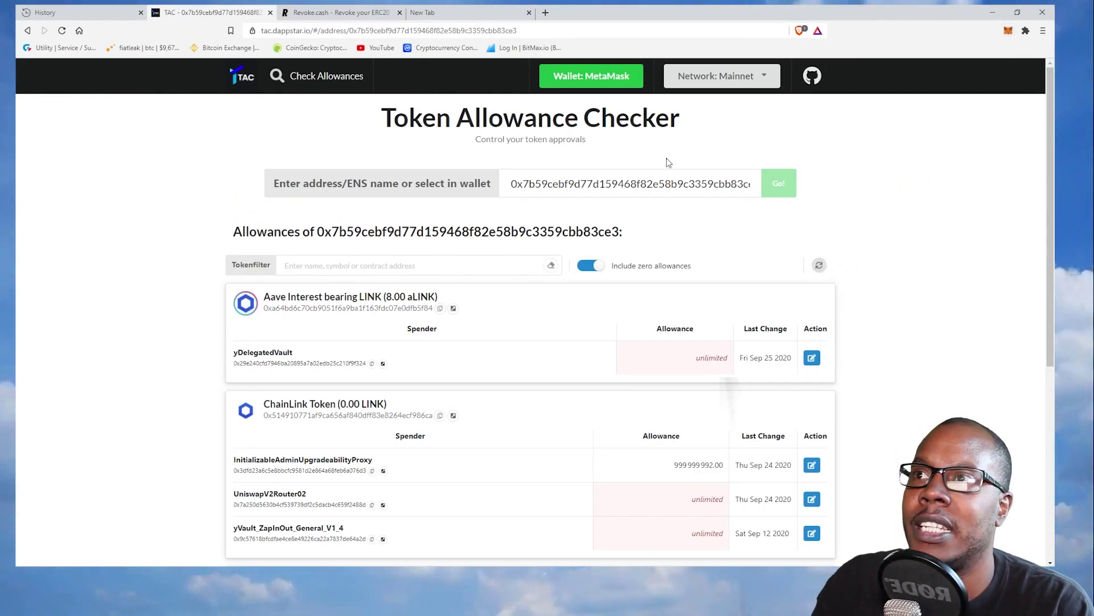
Compare allowances by switching between the Revoke.cash and TAC tabs, ending on Revoke.cash.
left_click(329, 14)
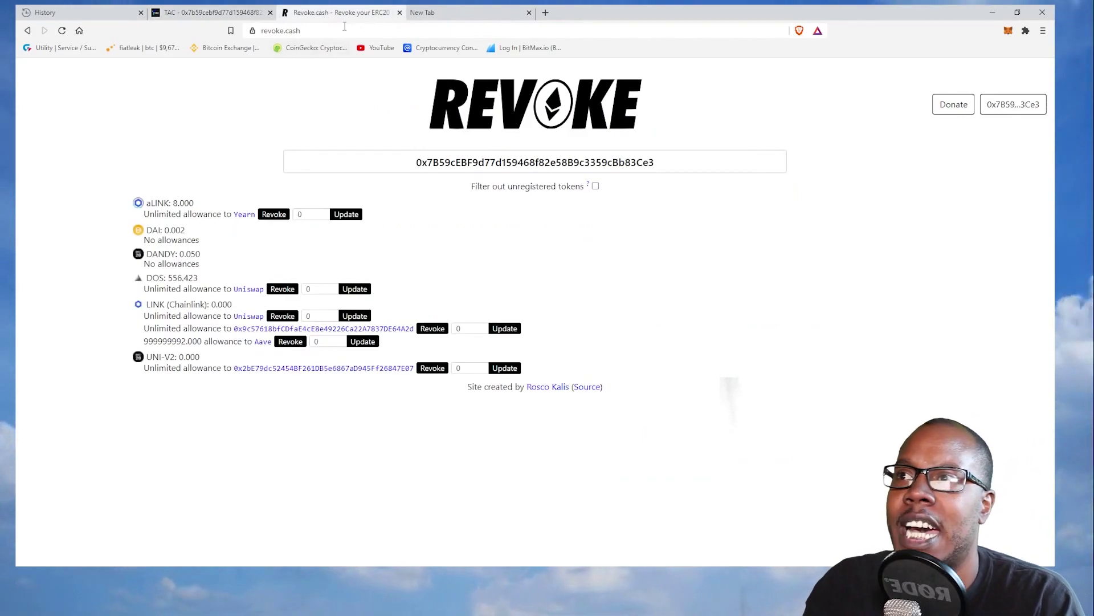
left_click(211, 13)
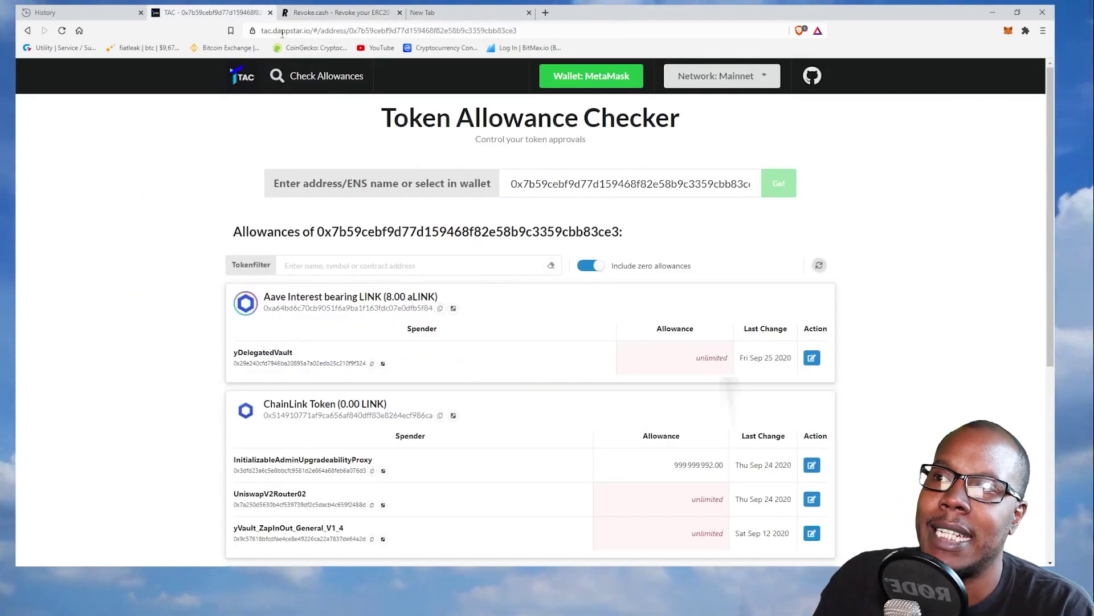
left_click(323, 14)
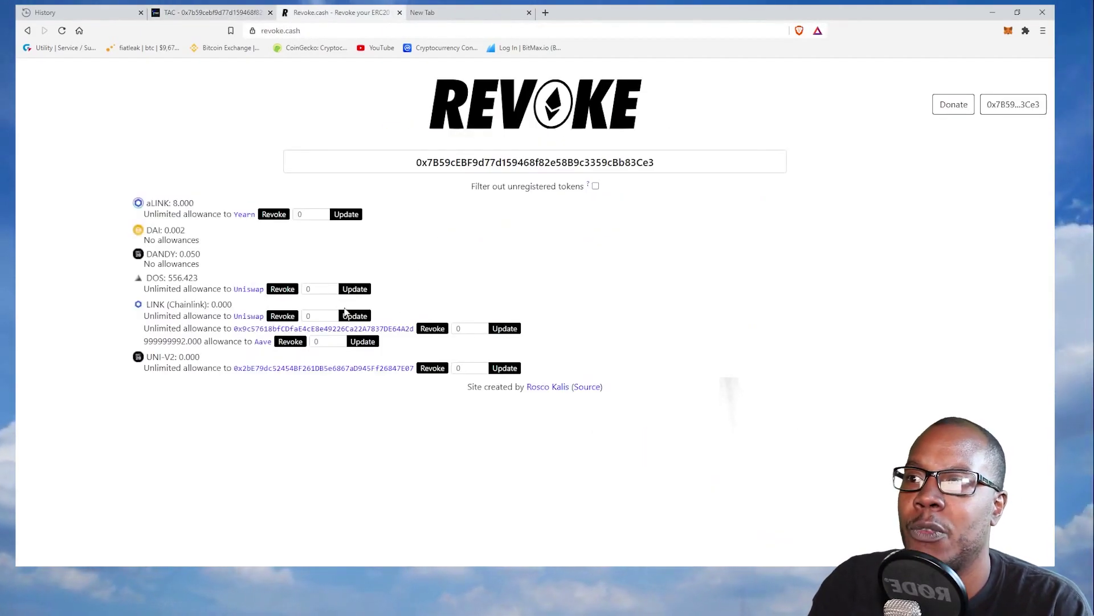